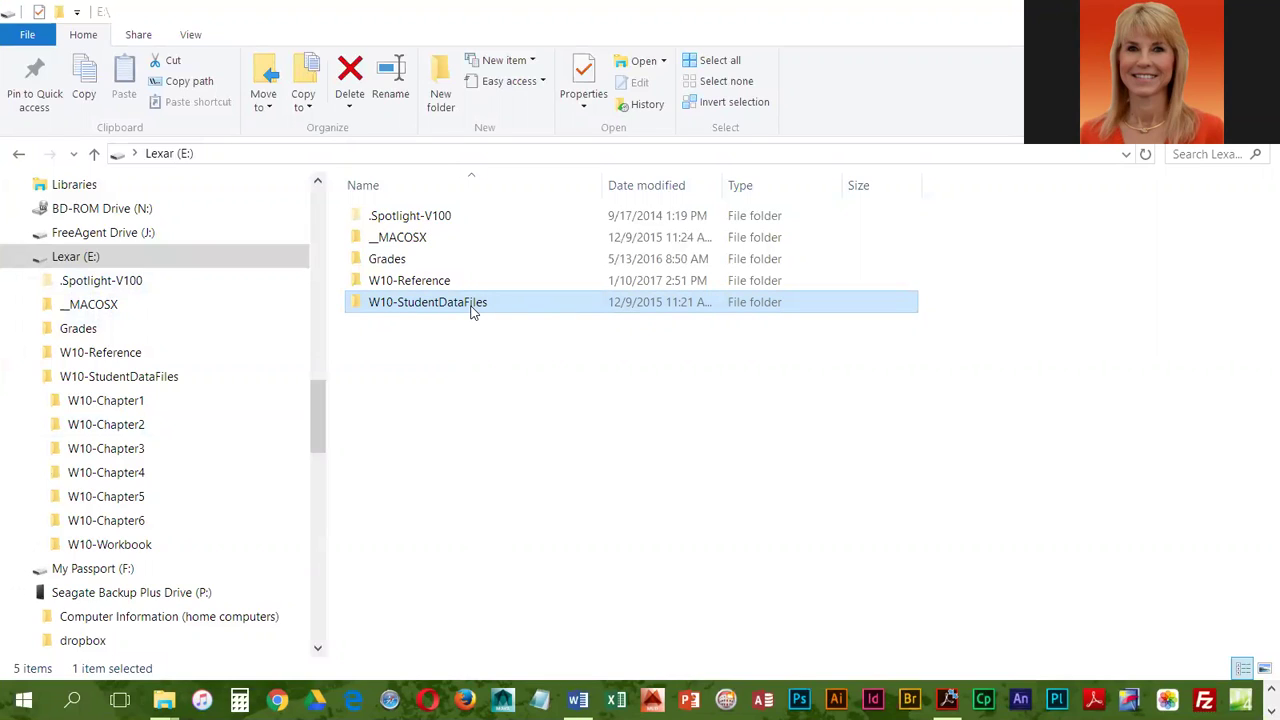
Open the W10-Chapter2 folder inside W10-StudentDataFiles on the Lexar (E:) drive
double_click(417, 303)
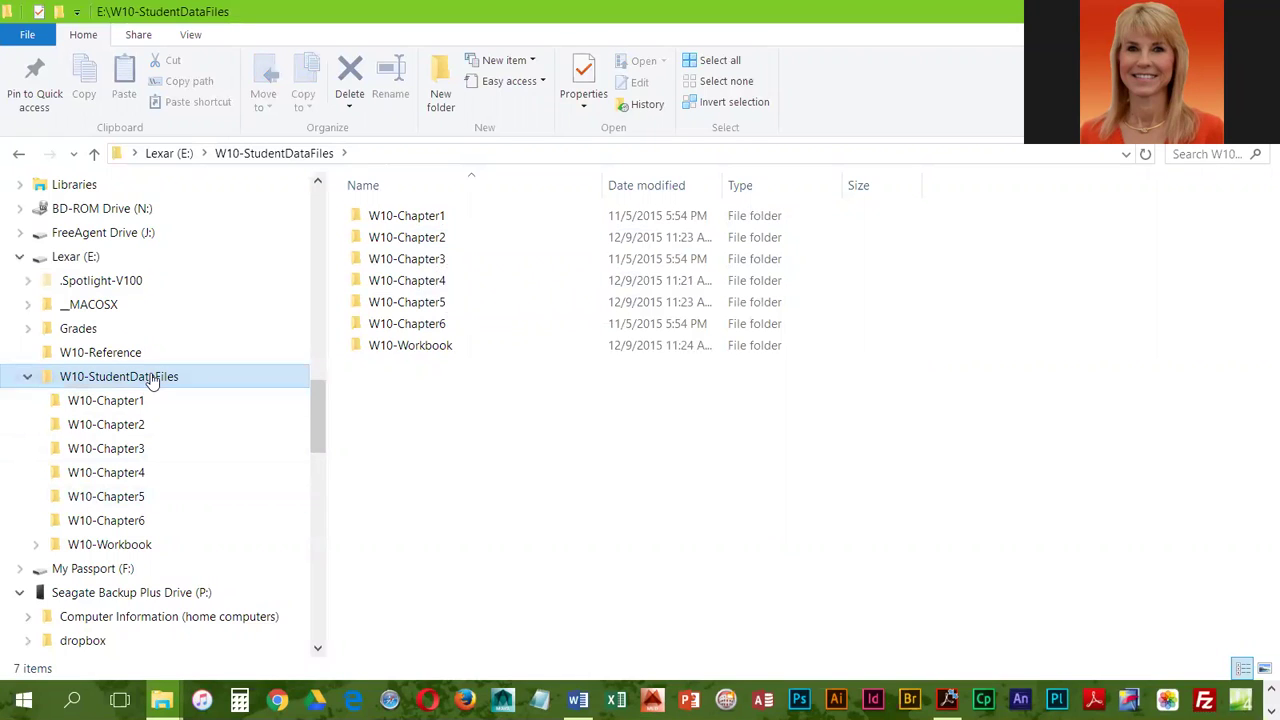
left_click(410, 244)
left_click(410, 244)
double_click(355, 241)
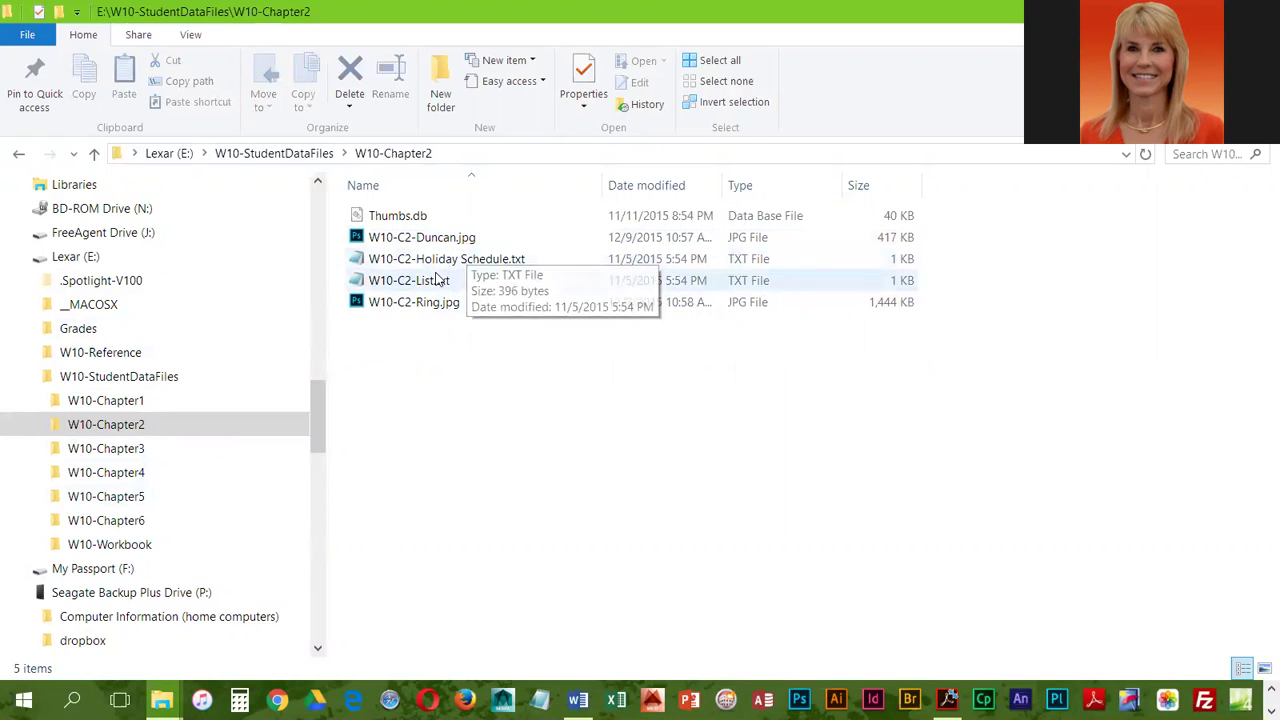
Select the four W10-C2 files one by one, closing the unrelated zoom recordings window, and clear the selection
left_click(452, 241)
left_click(458, 260, "ctrl")
left_click(431, 309, "ctrl")
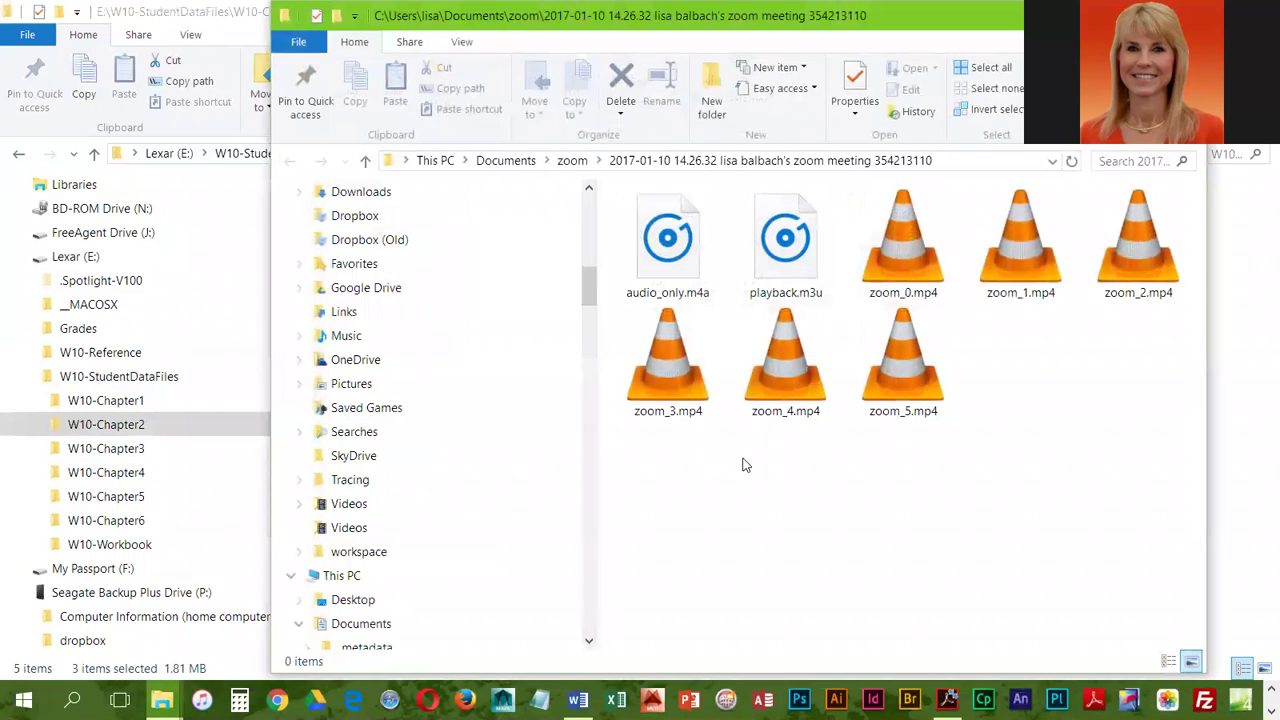
key("alt+F4")
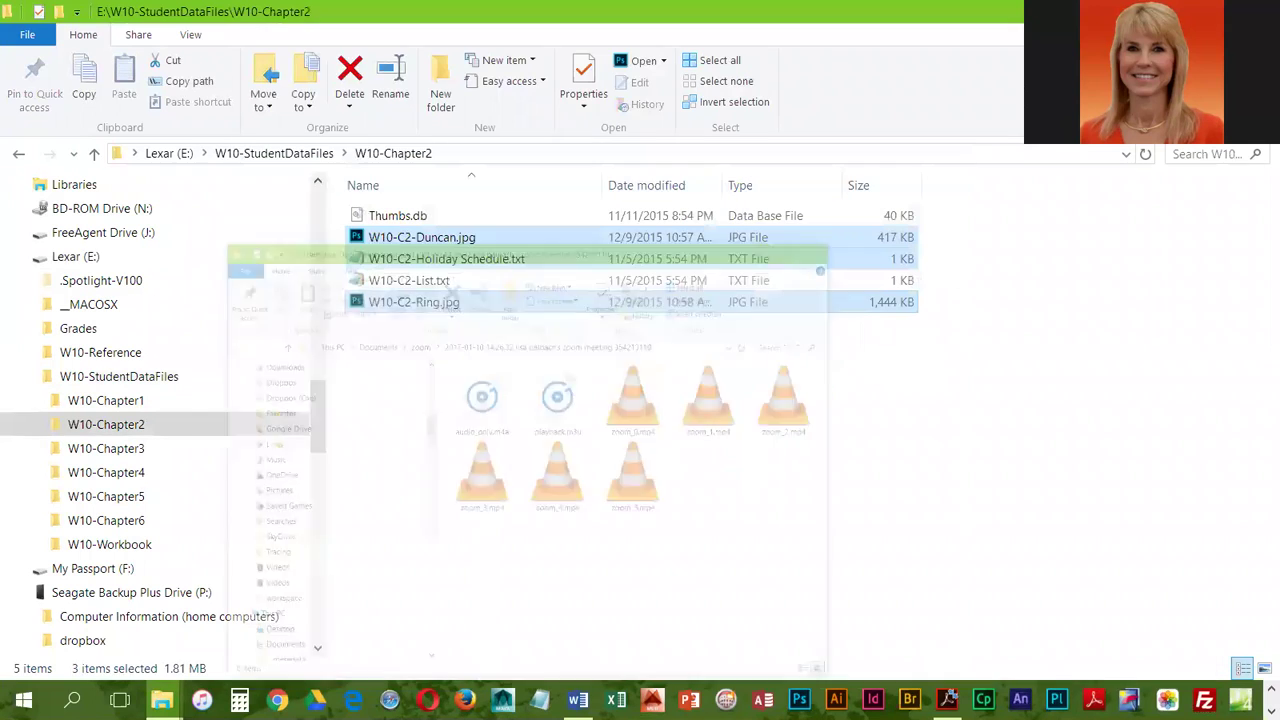
left_click(424, 285, "ctrl")
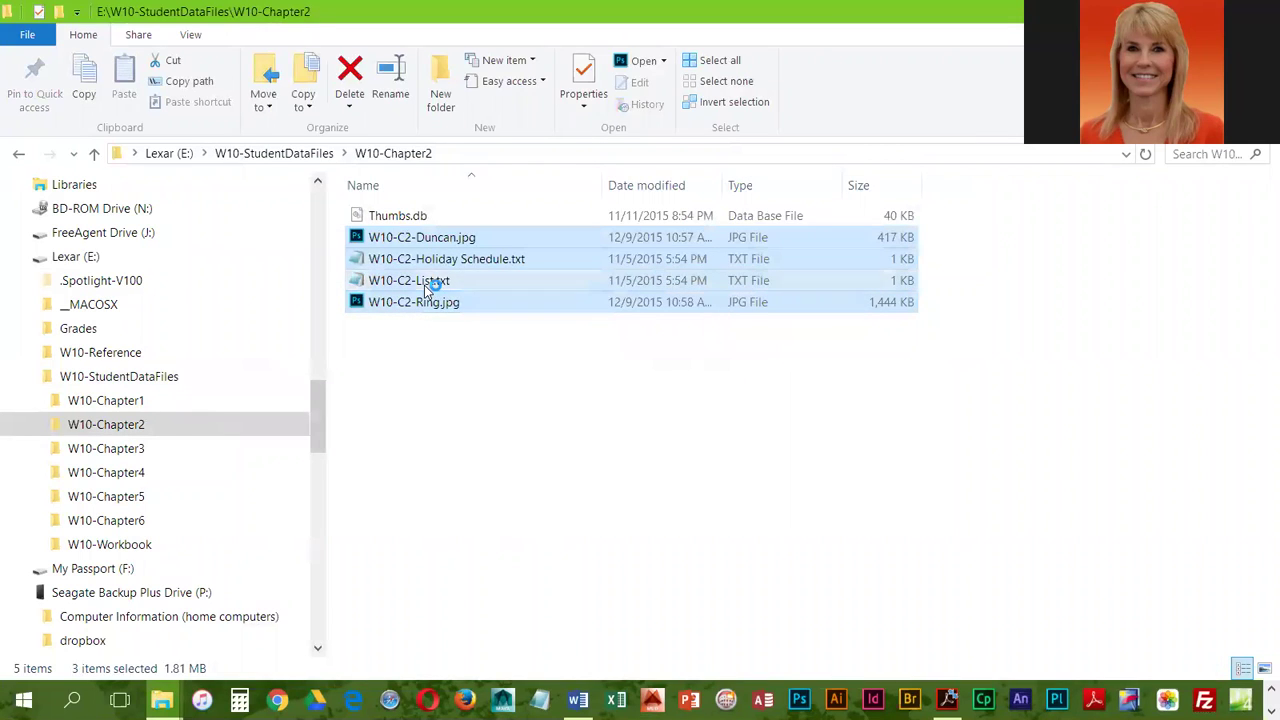
left_click(431, 383)
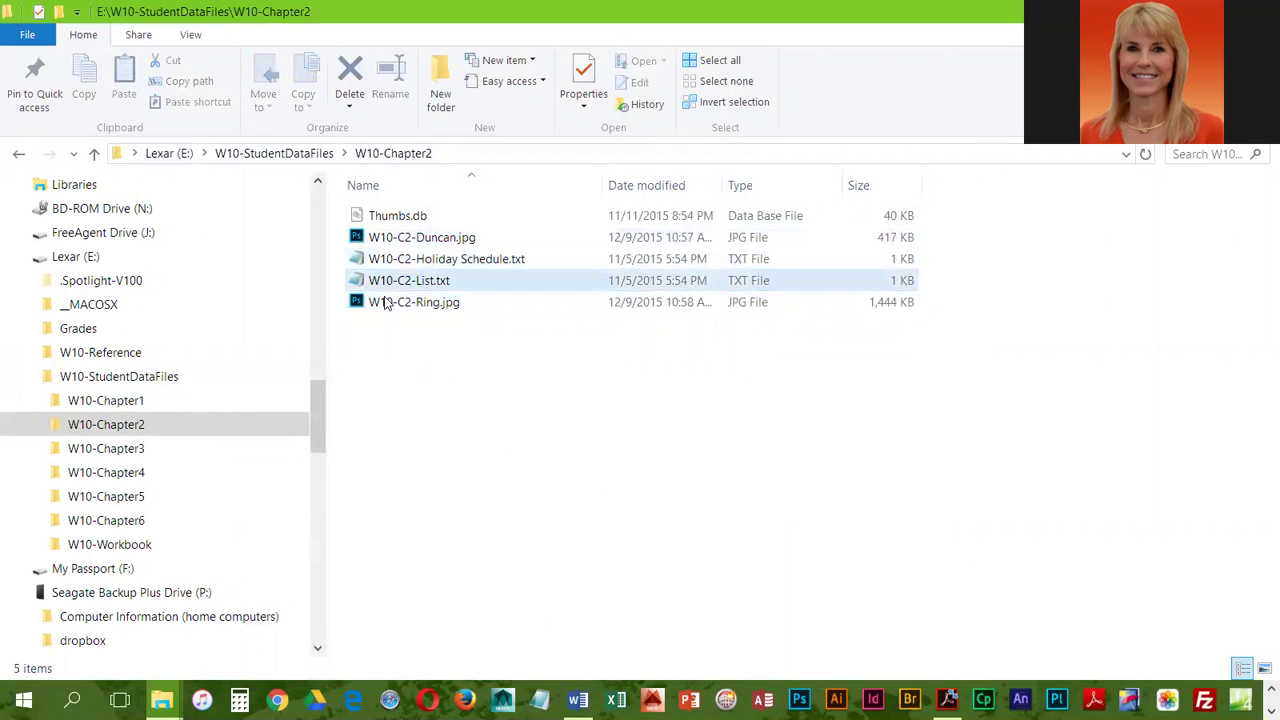
Select the continuous range from W10-C2-Duncan.jpg to W10-C2-Ring.jpg and clear the selection
left_click(410, 240)
left_click(406, 303, "shift")
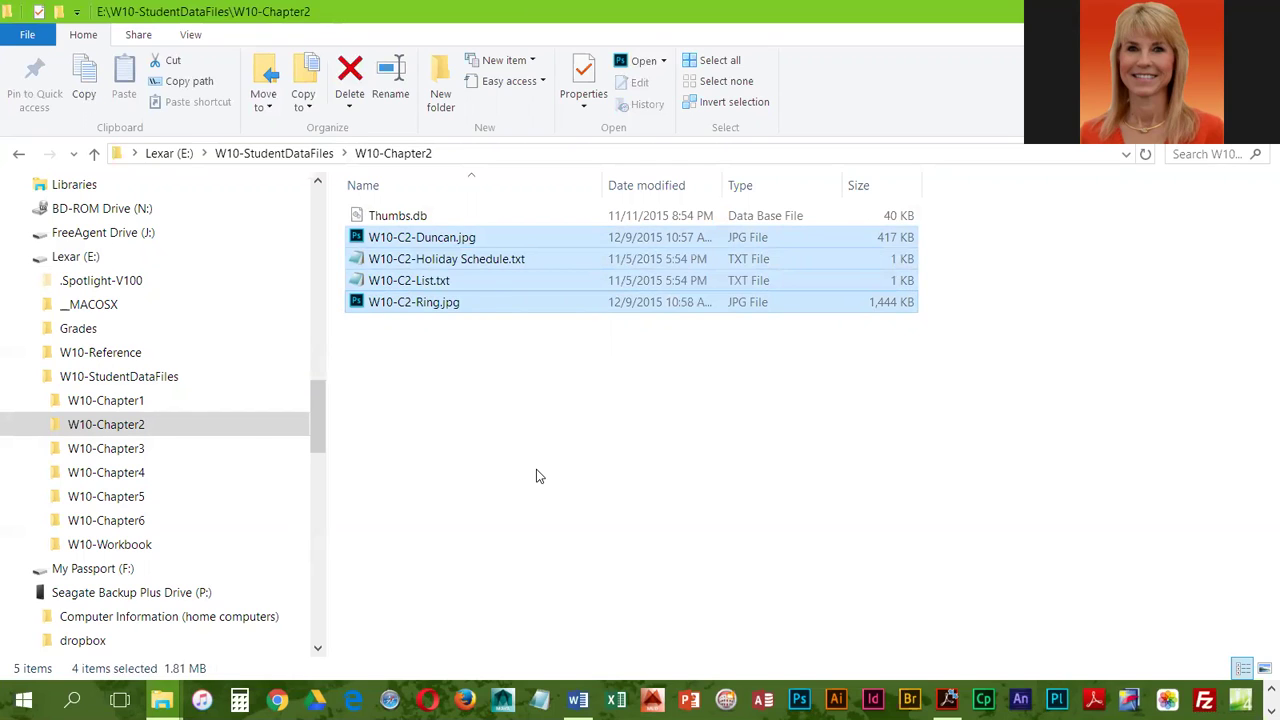
left_click(526, 455)
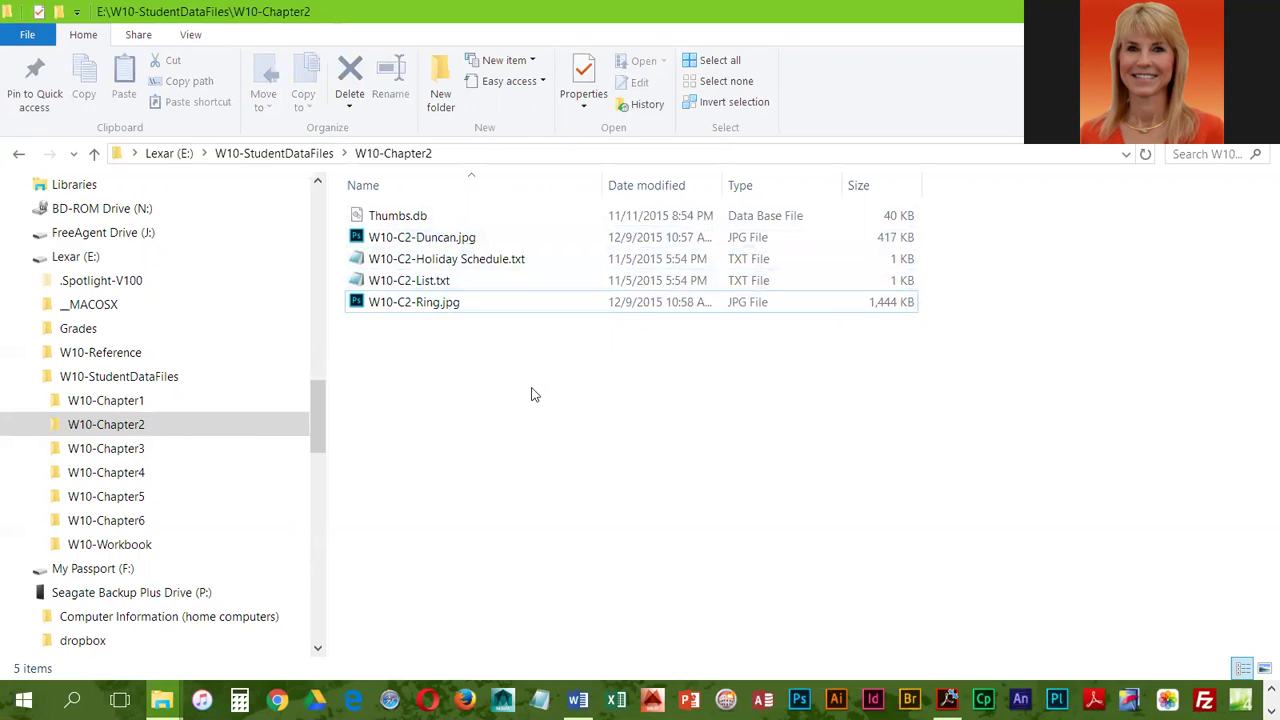
Box-select the four W10-C2 files, and replace that selection with only W10-C2-Duncan.jpg and W10-C2-Ring.jpg
left_click_drag(534, 358, 385, 233)
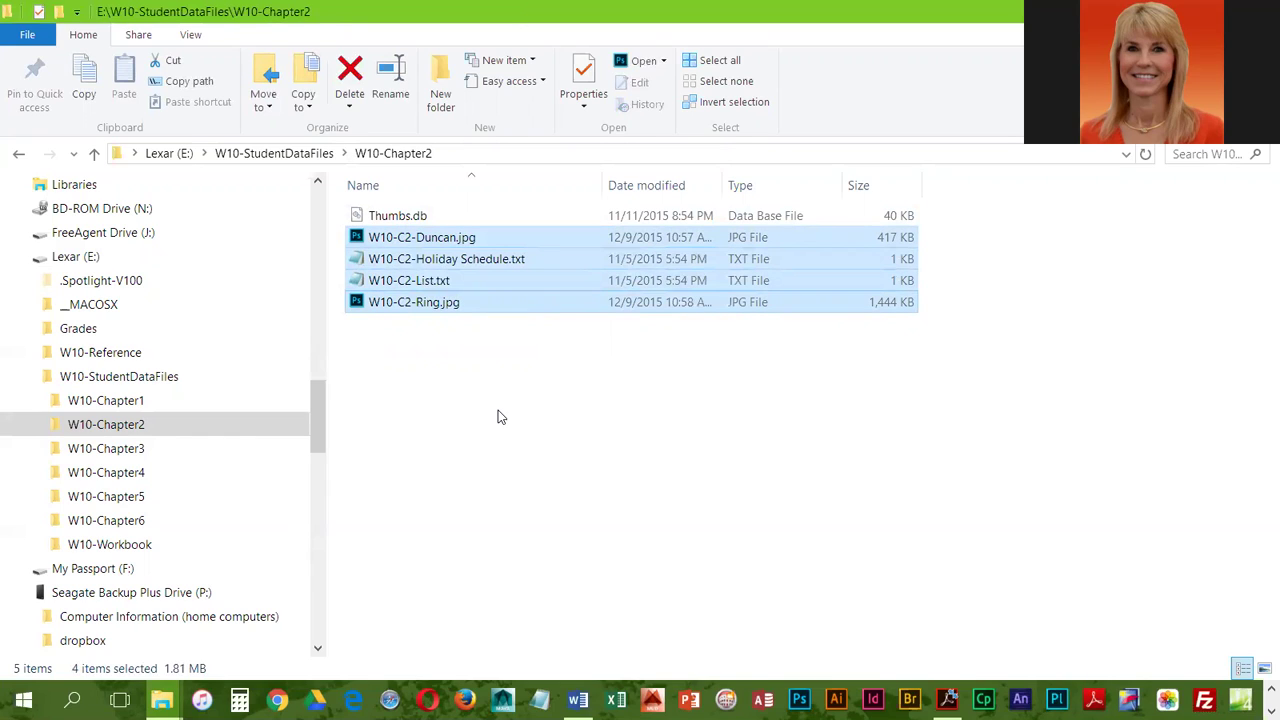
left_click(457, 239)
left_click(441, 305, "ctrl")
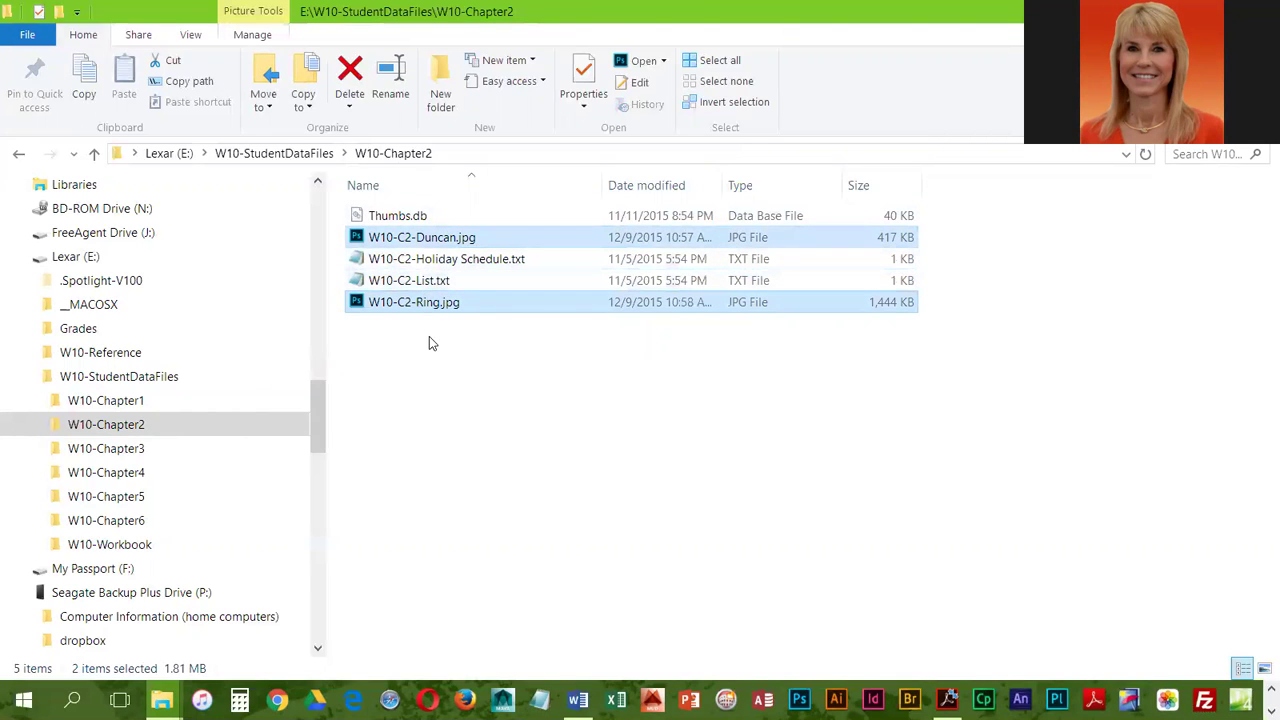
Select the four W10-C2 files with a selection box and again as a range, and clear the selection
left_click_drag(525, 392, 412, 235)
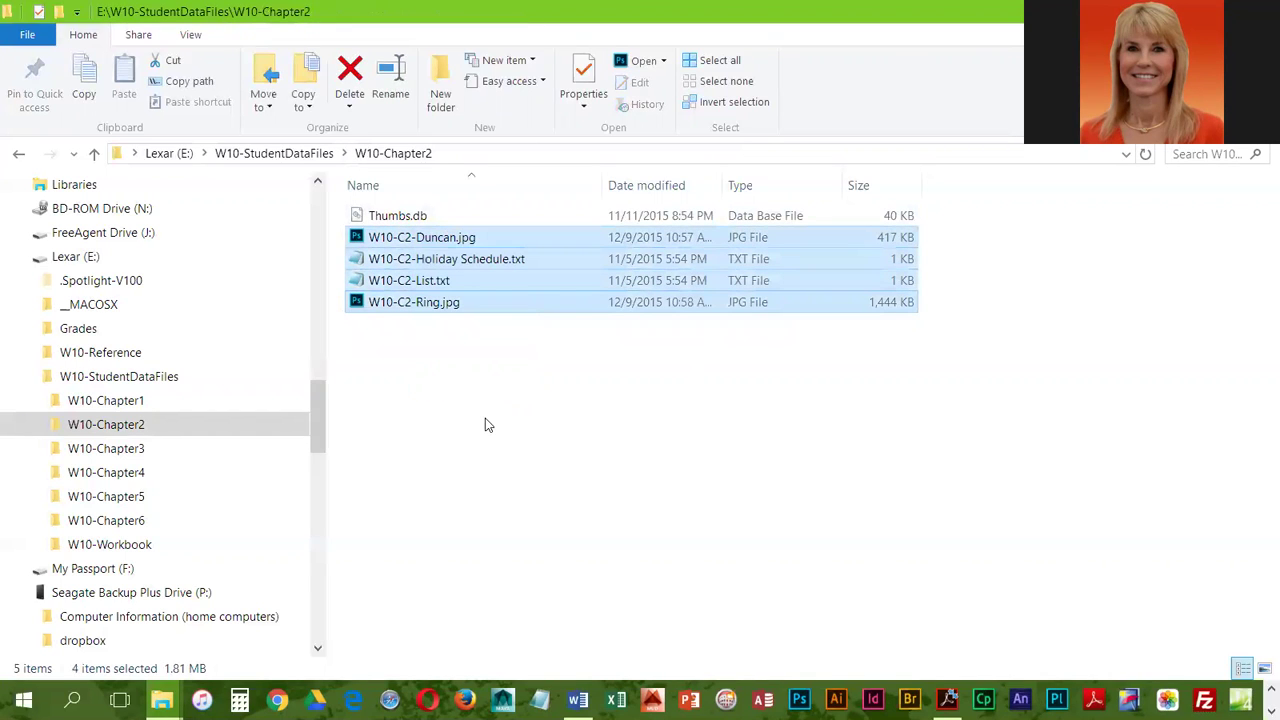
left_click(462, 240)
left_click(448, 307, "shift")
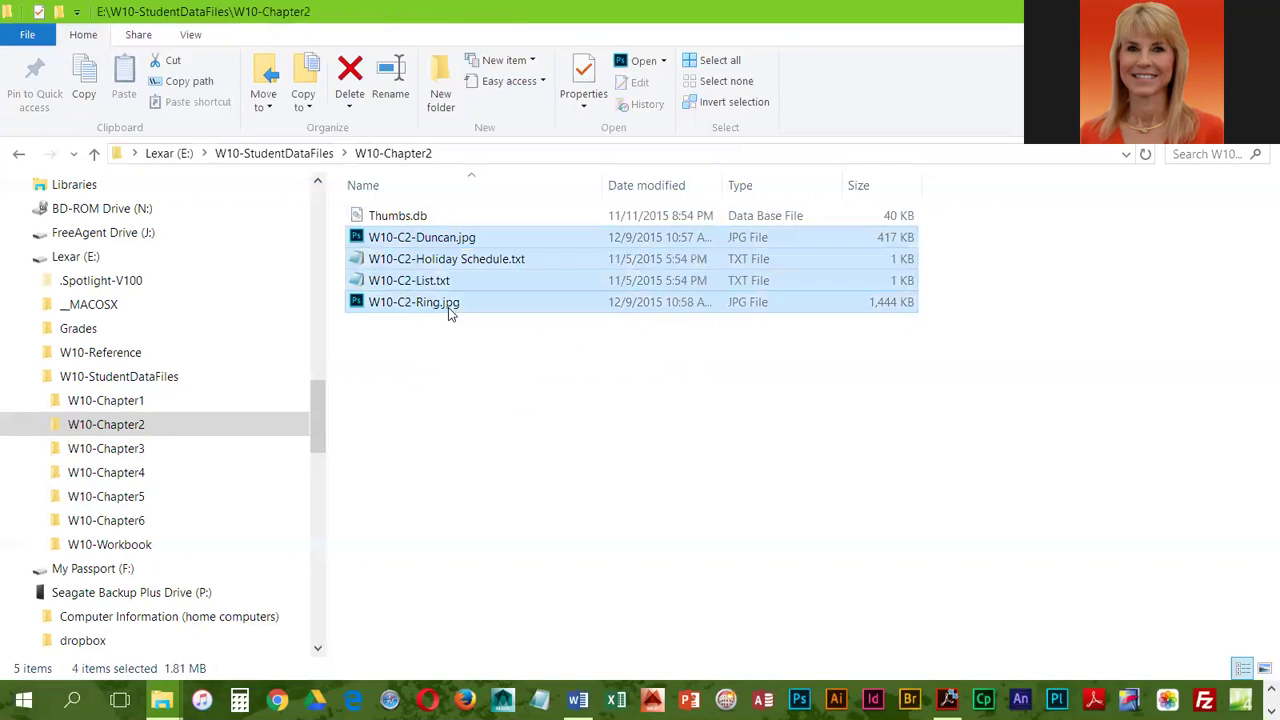
left_click(569, 500)
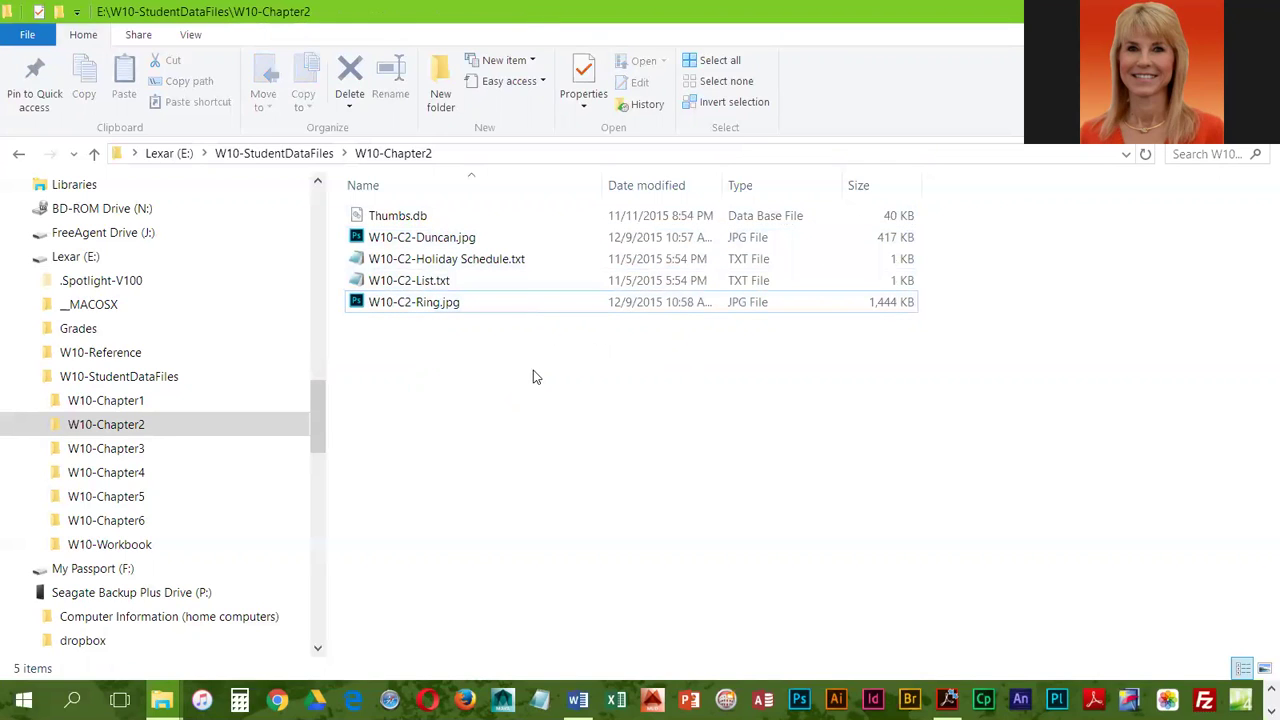
Compress the Duncan, Holiday Schedule, List and Ring files of W10-Chapter2 together into one zipped folder
left_click_drag(514, 396, 392, 236)
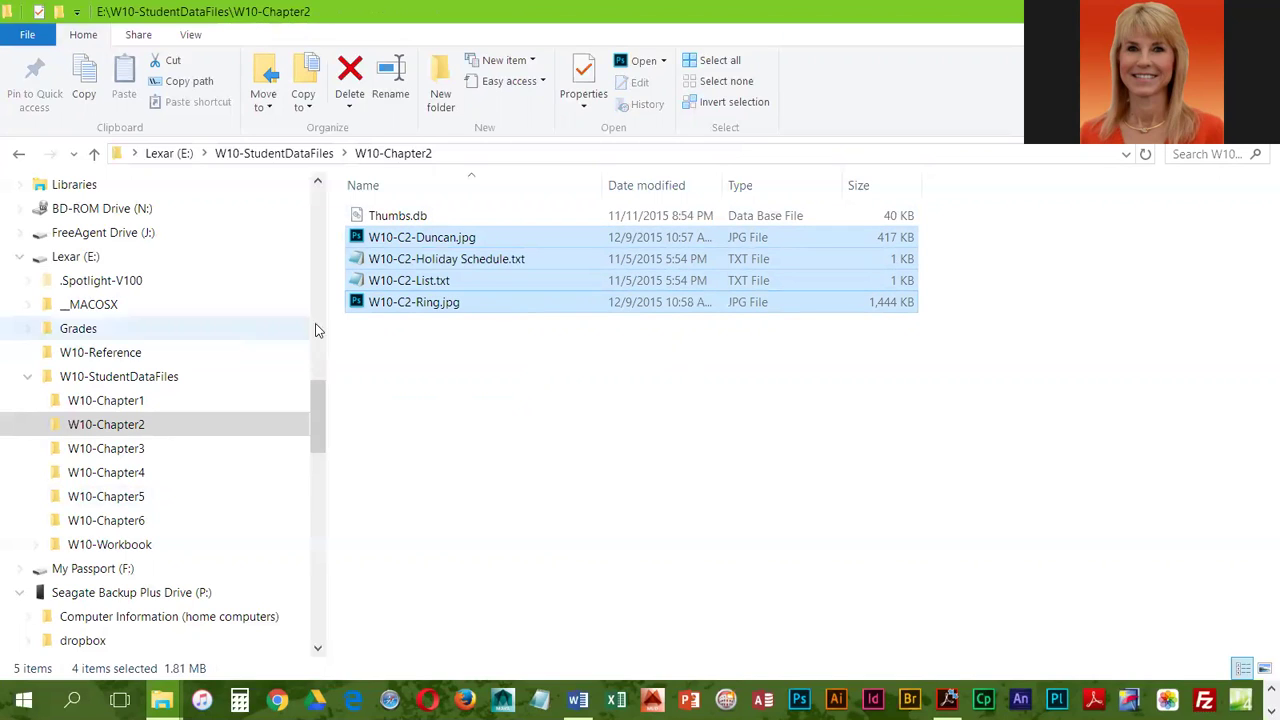
right_click(438, 281)
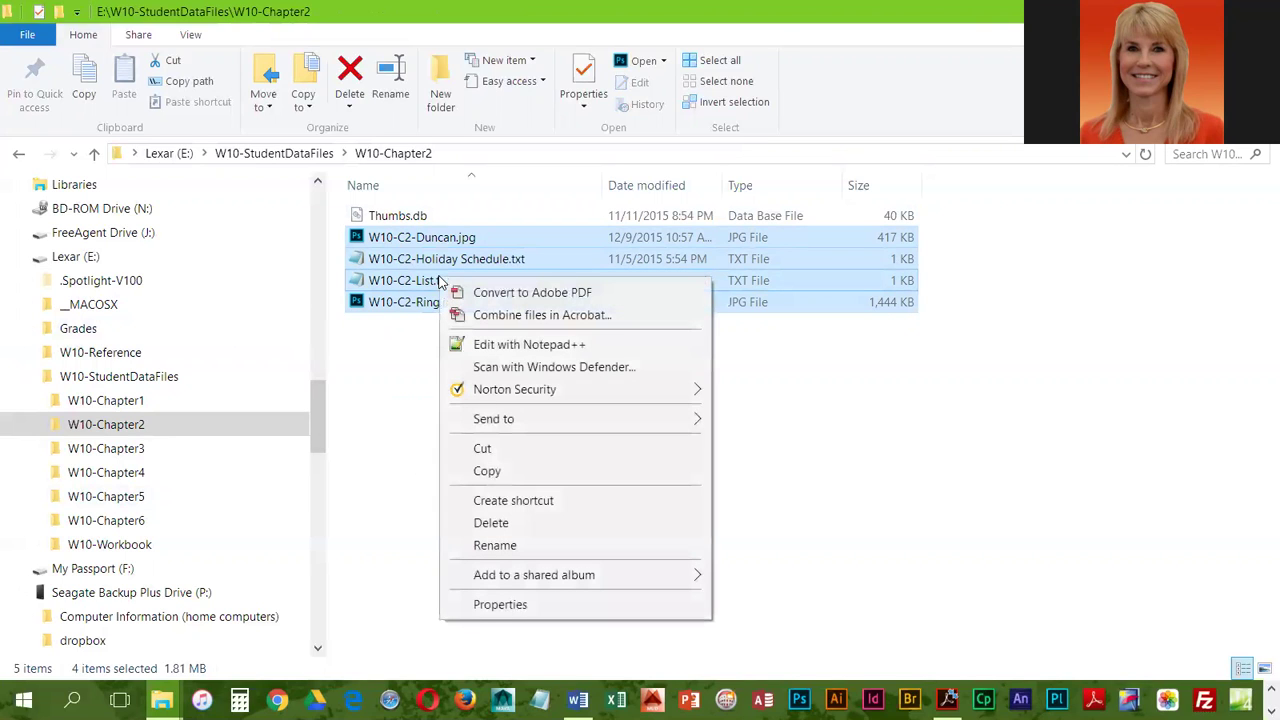
mouse_move(523, 419)
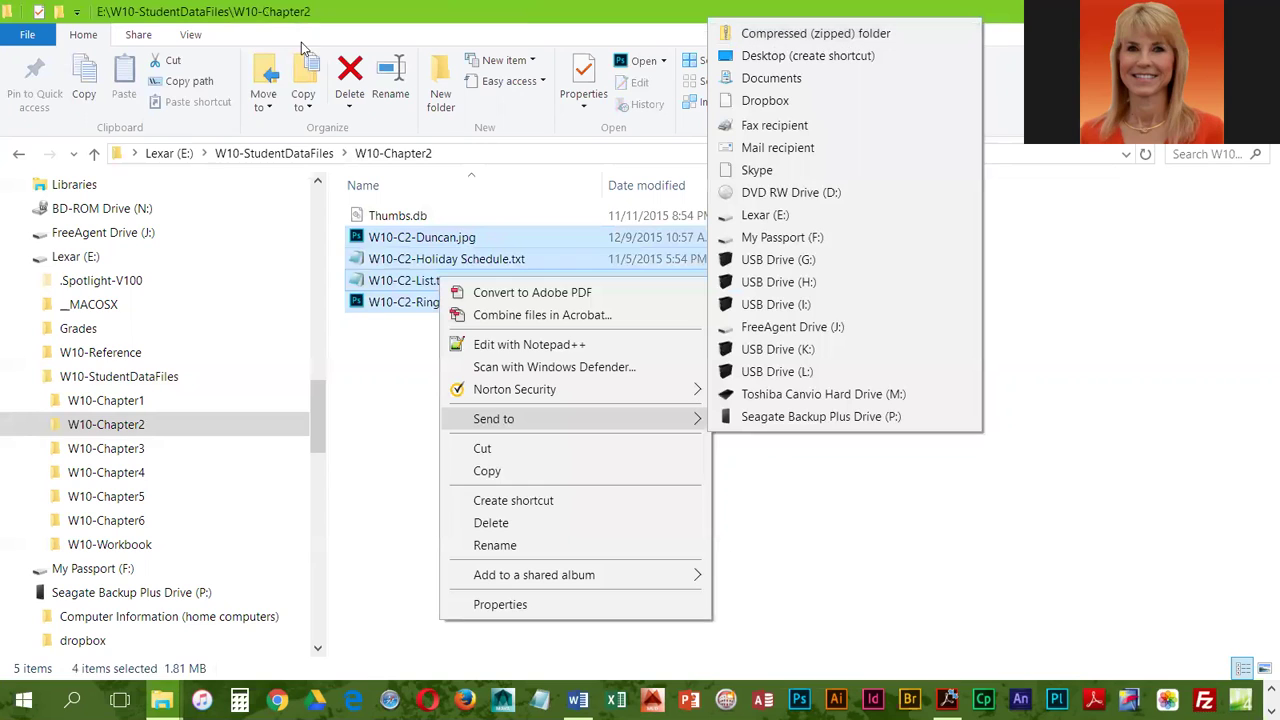
left_click(138, 36)
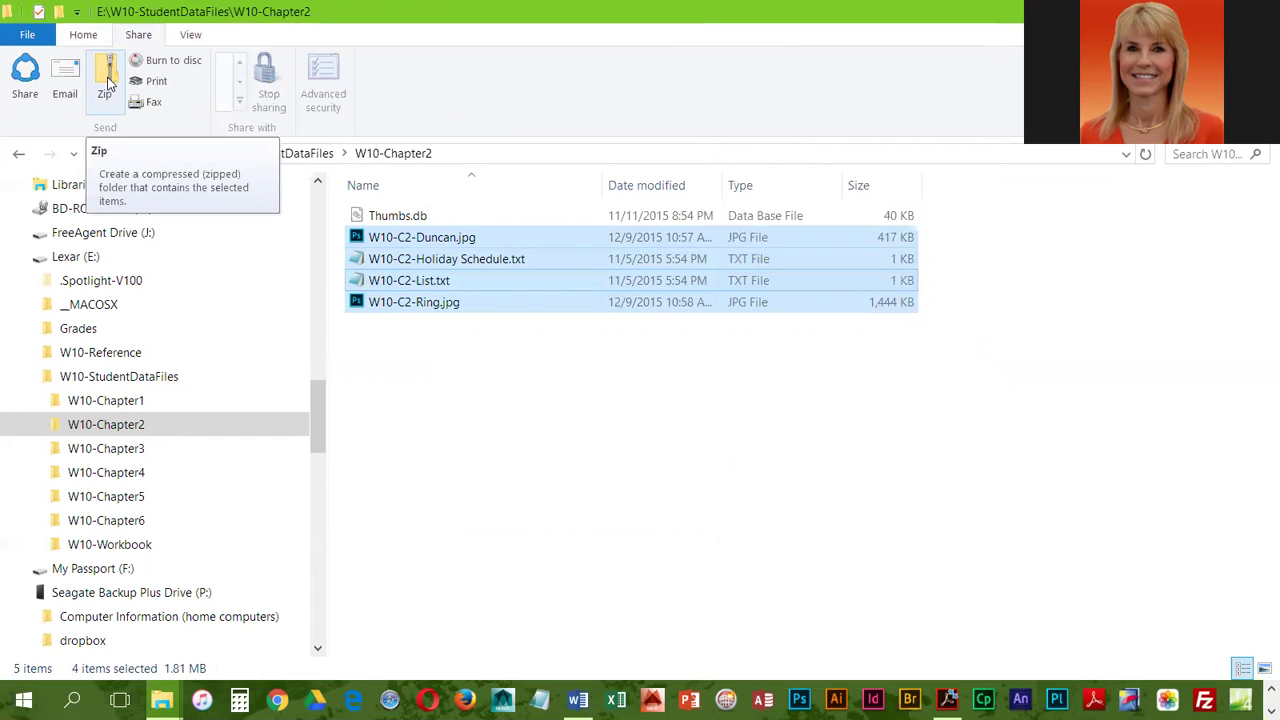
left_click(106, 80)
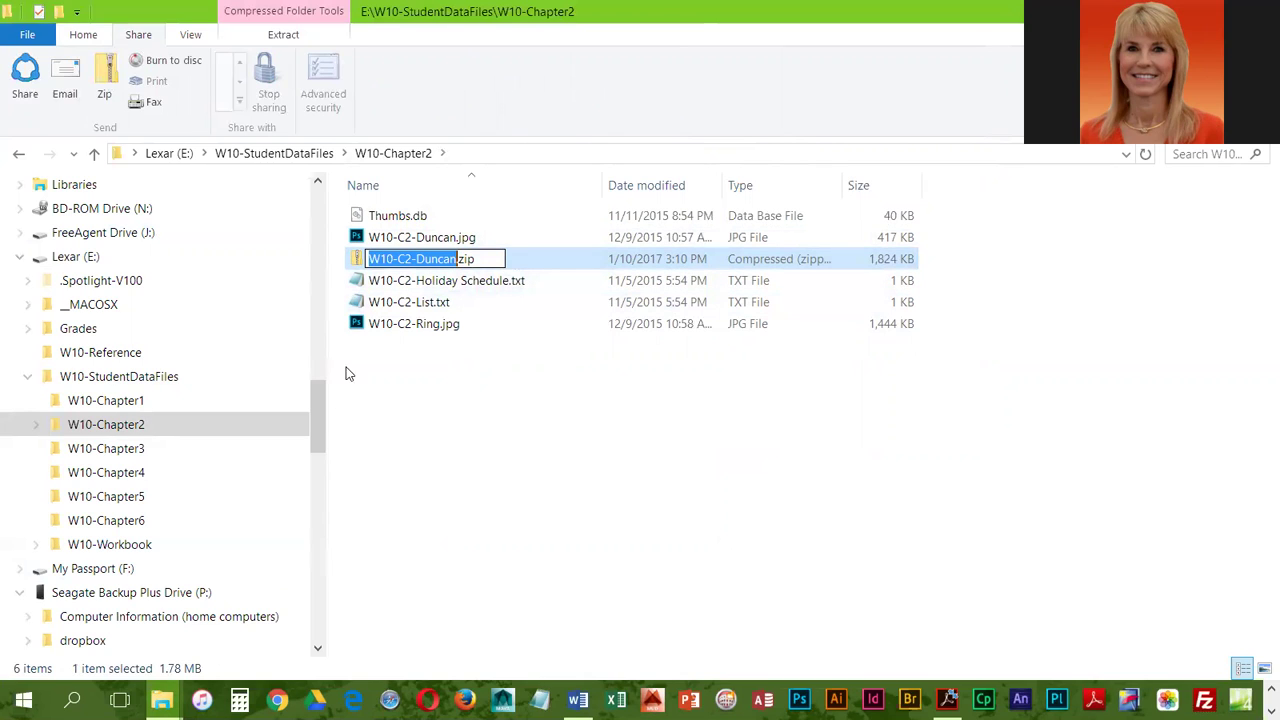
Name the new zipped folder W10-Chapter2-Skill6.zip
left_click(397, 259)
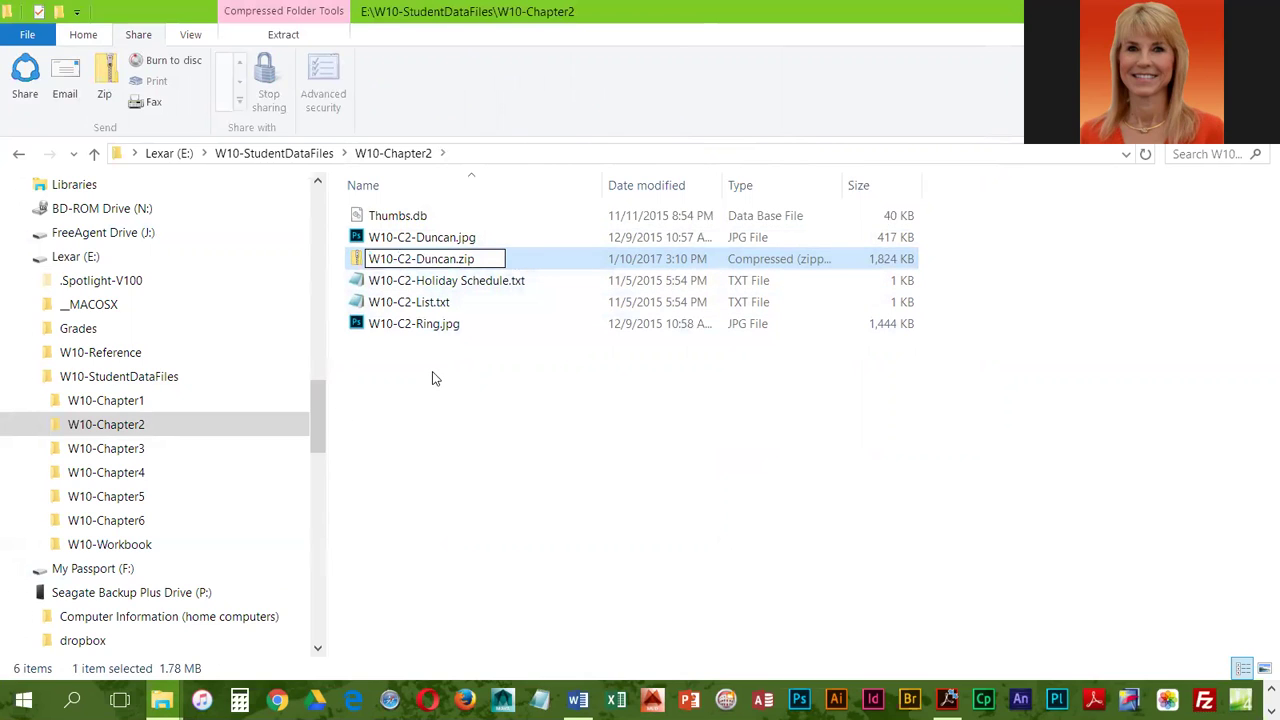
type("Chapter2")
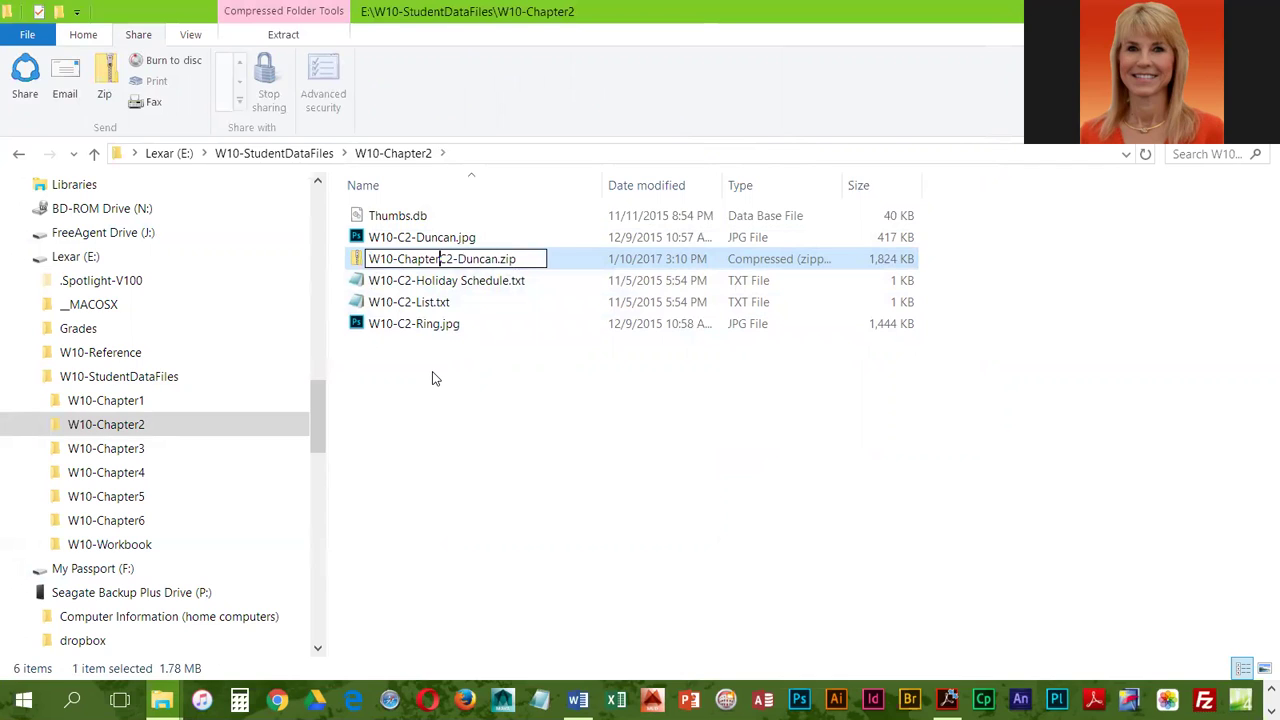
type("-Skil")
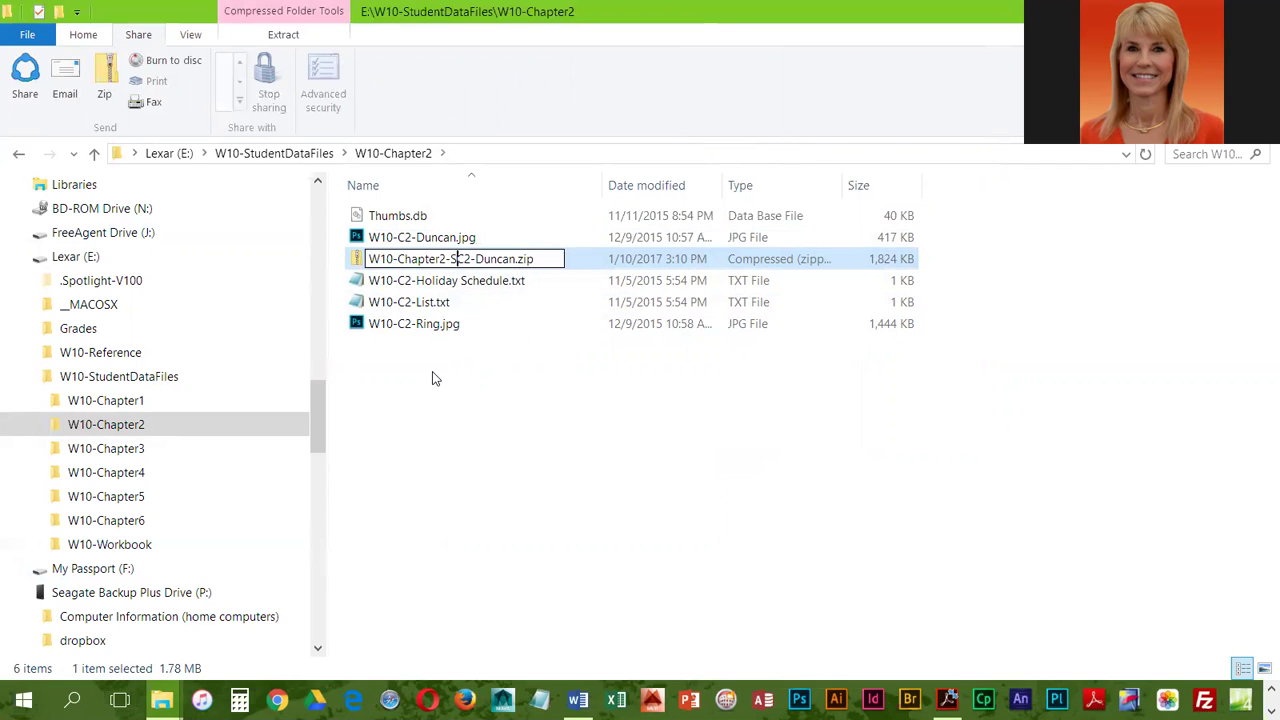
type("l")
key("Delete")
key("Delete")
key("Delete")
key("Delete")
key("Delete")
key("Delete")
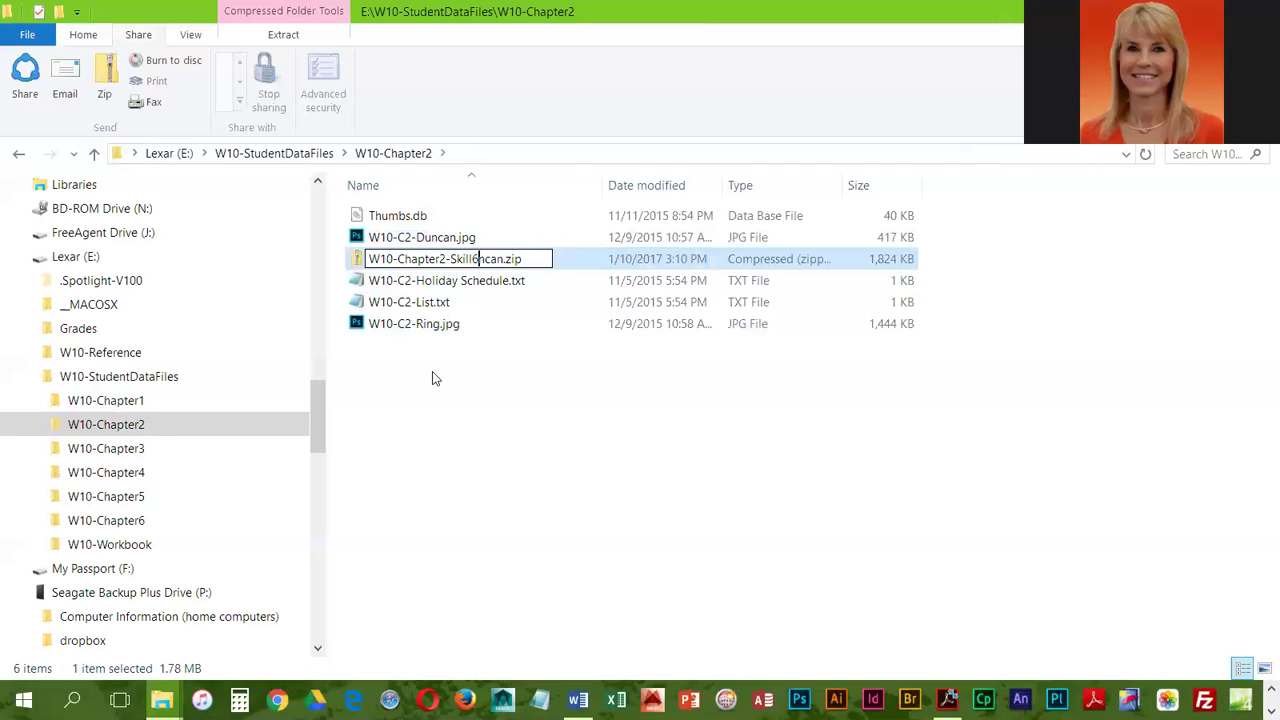
key("Delete")
key("Delete")
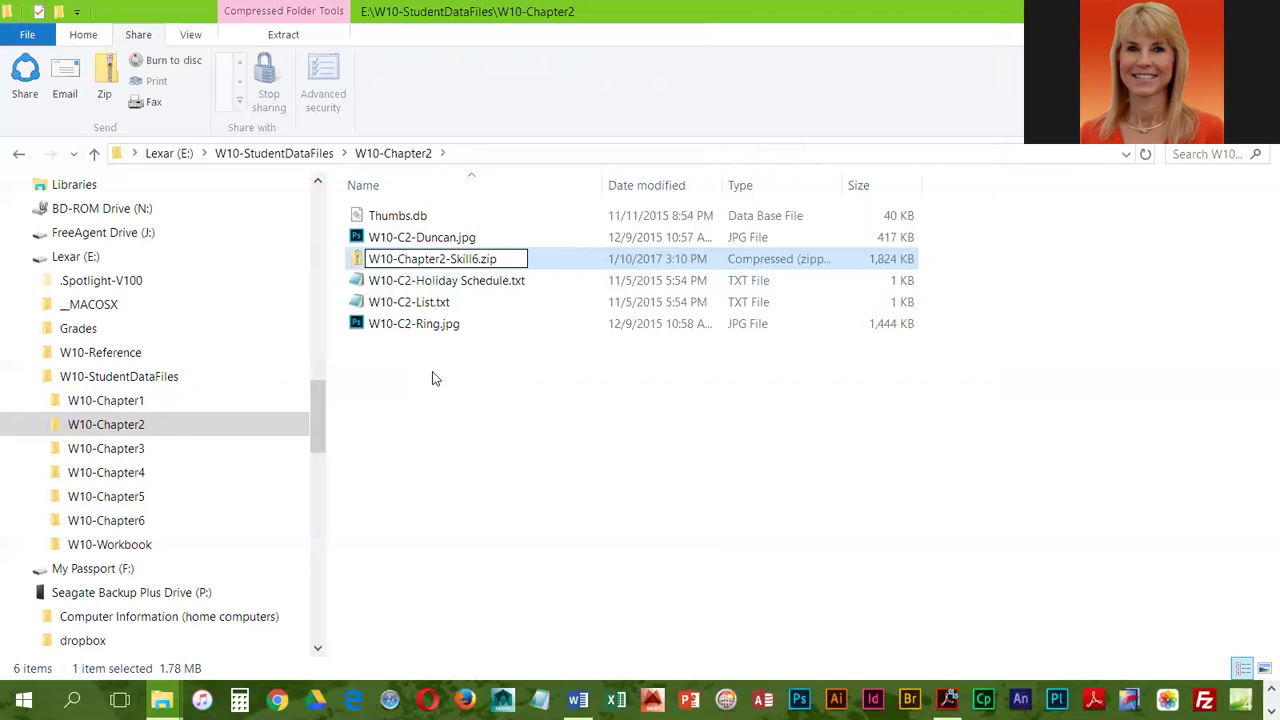
key("Return")
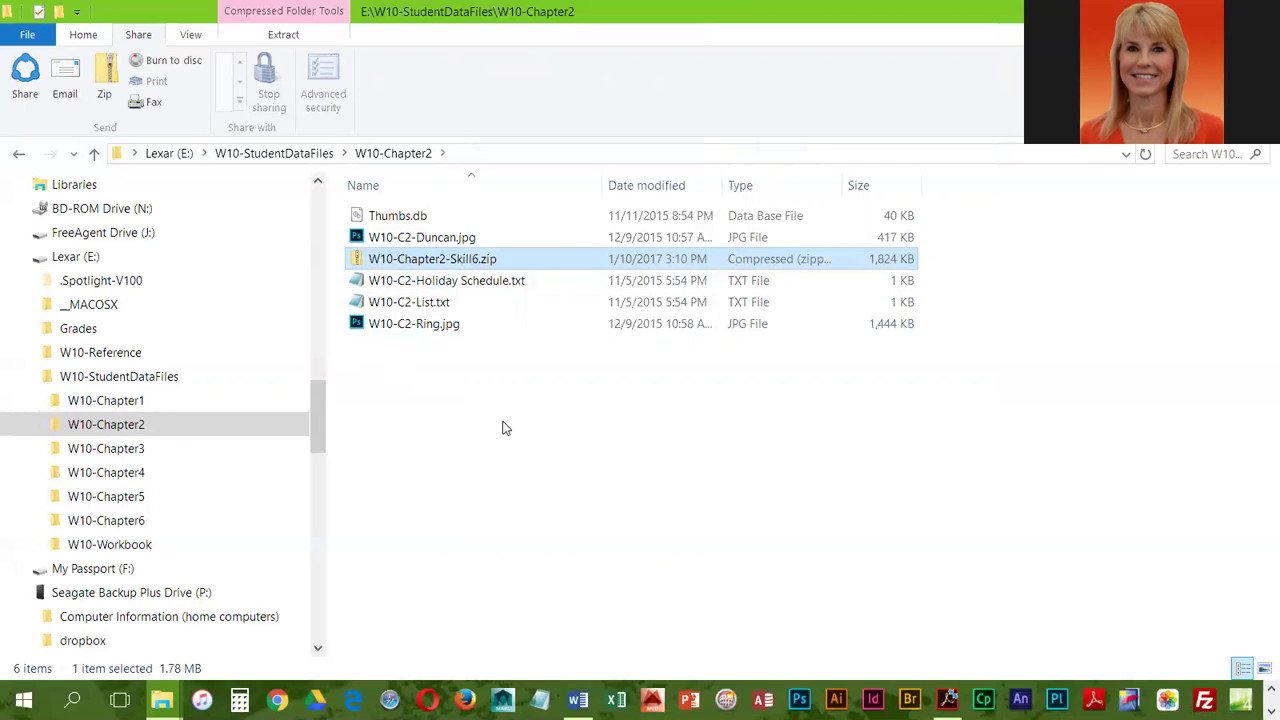
Check the contents of W10-Chapter2-Skill6.zip and return to the W10-Chapter2 folder
double_click(362, 259)
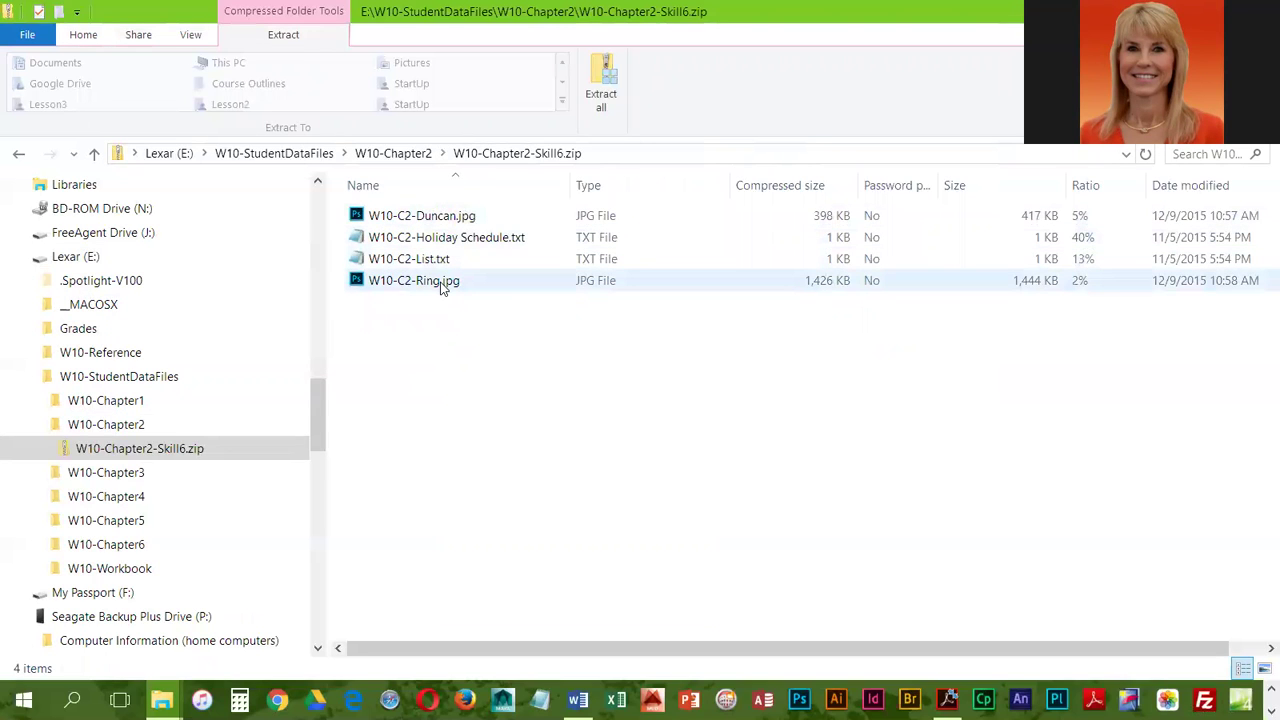
left_click(17, 157)
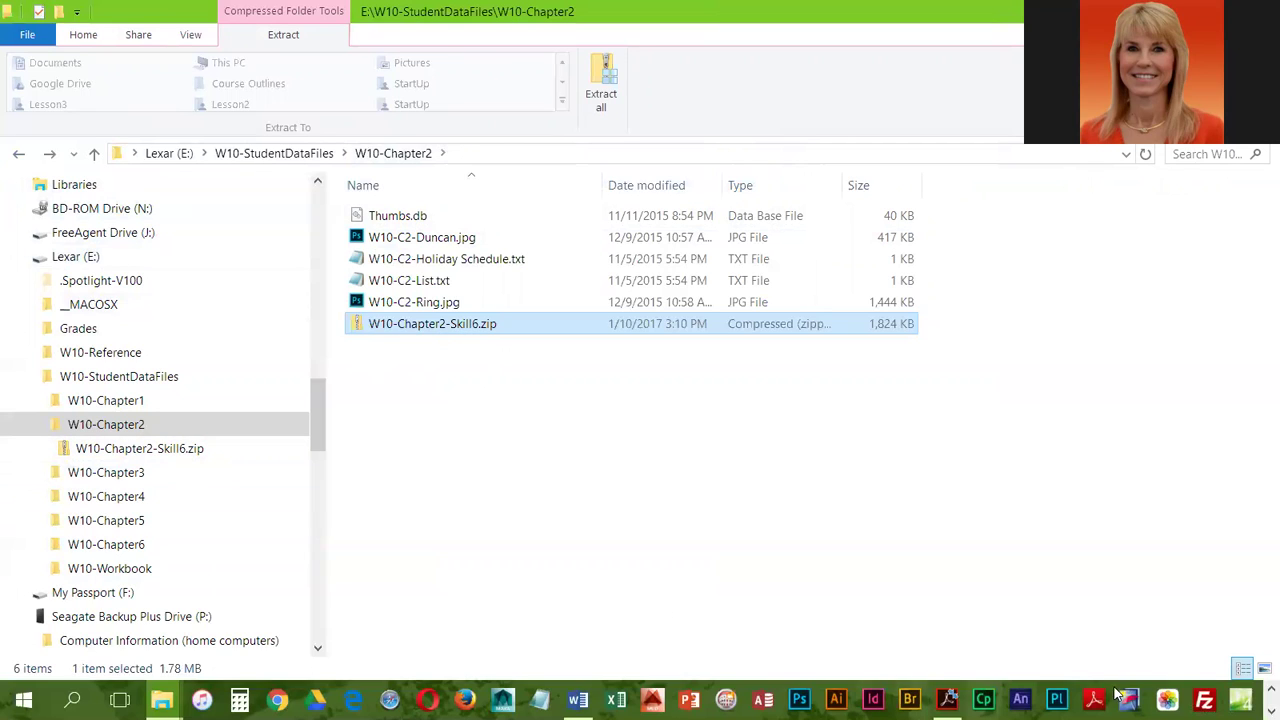
Switch to Snipping Tool, capture the W10-Chapter2 folder window including the zip file, and copy the snip
left_click(1271, 711)
left_click(1271, 711)
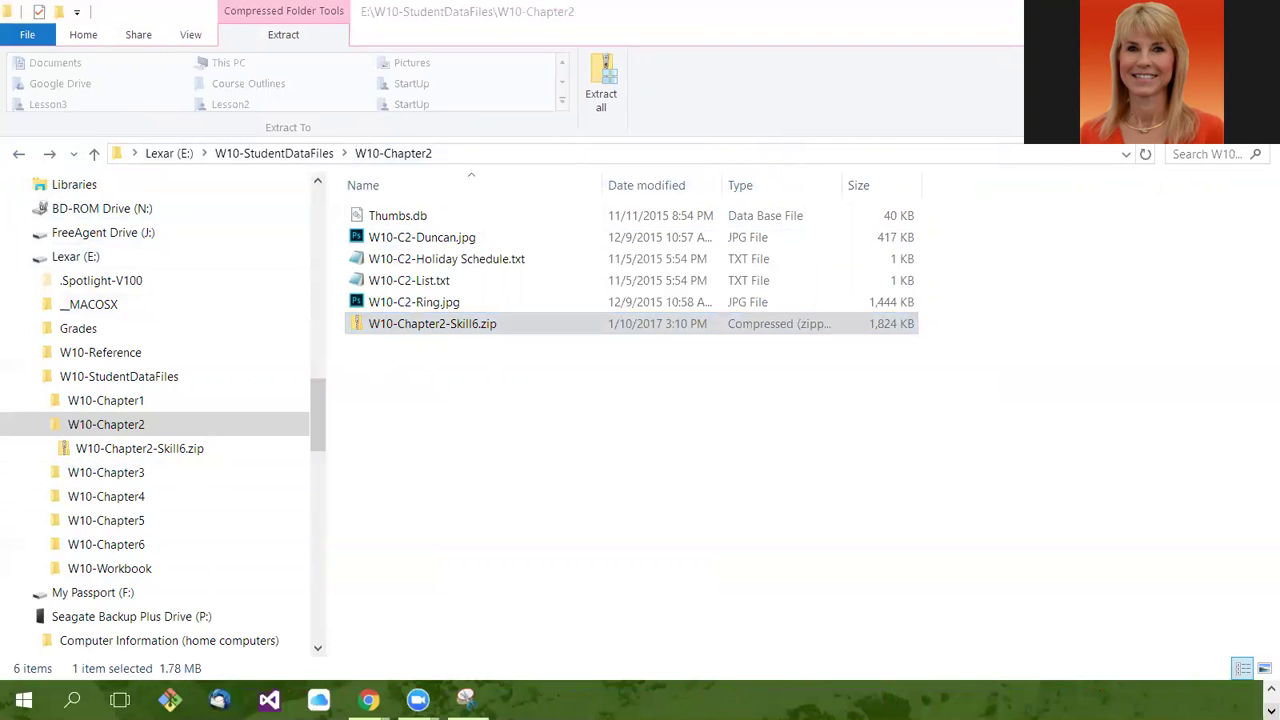
left_click(466, 698)
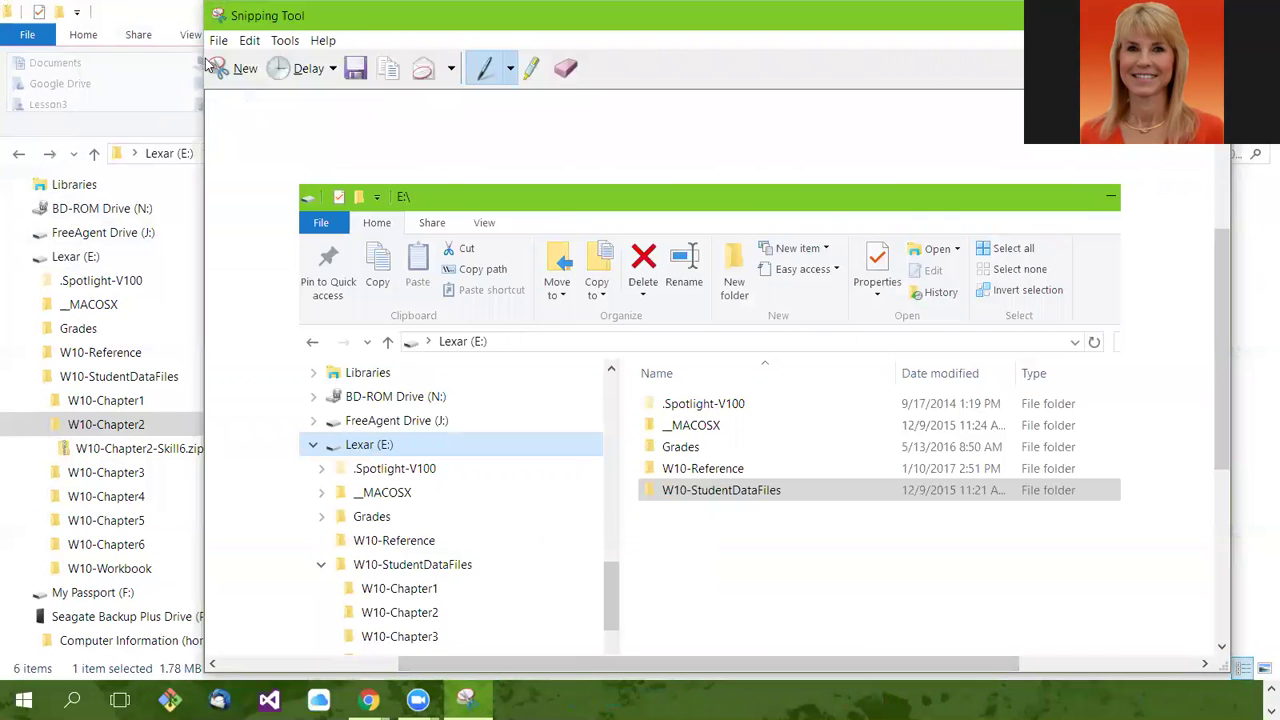
left_click(245, 68)
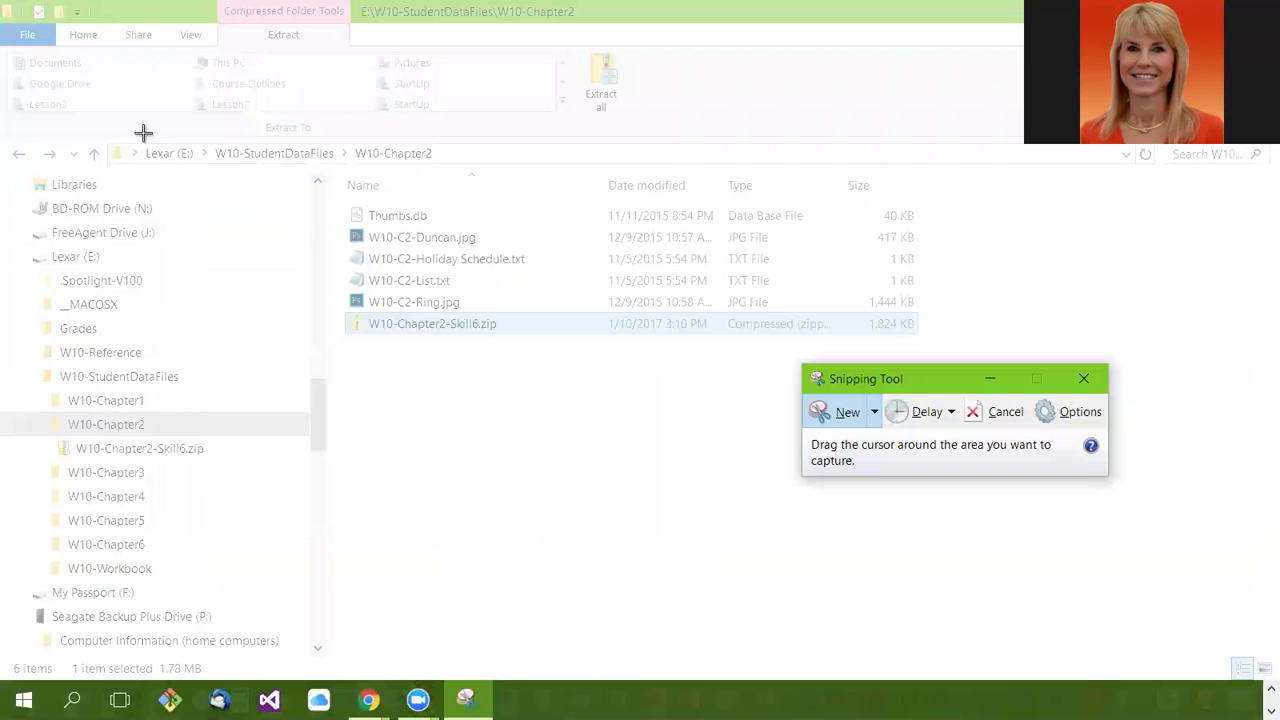
left_click_drag(2, 1, 931, 506)
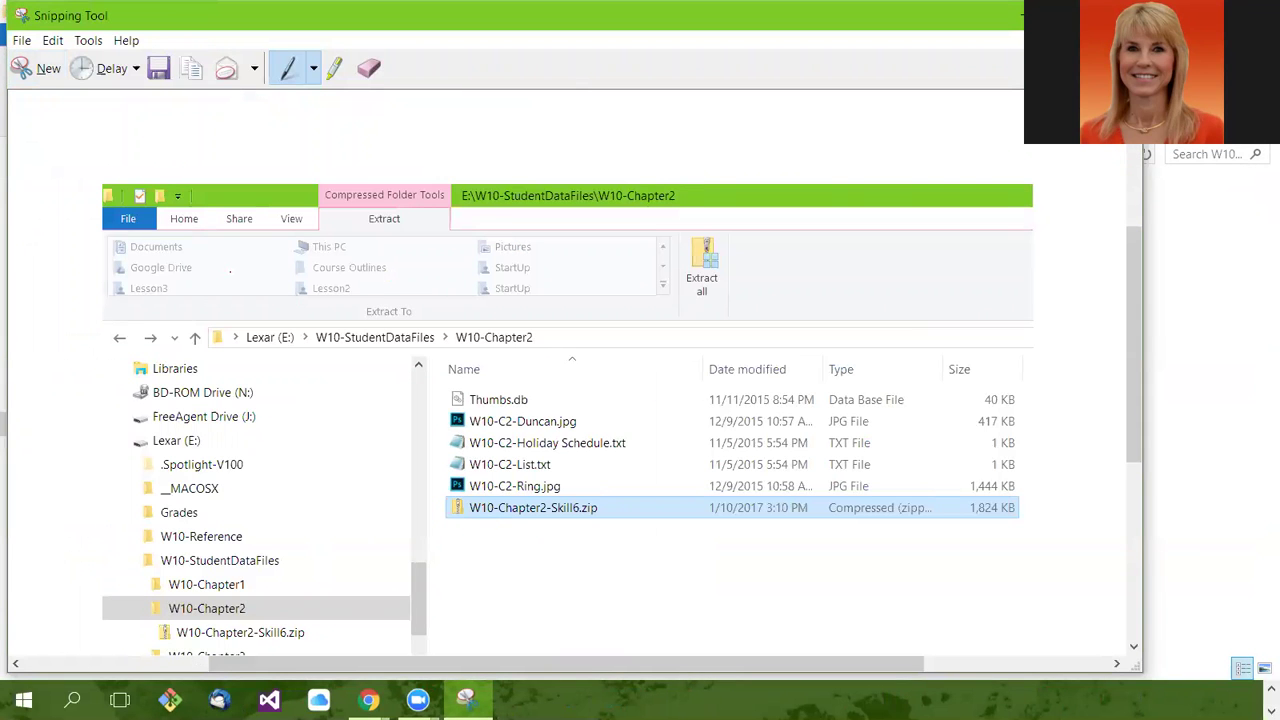
left_click(52, 40)
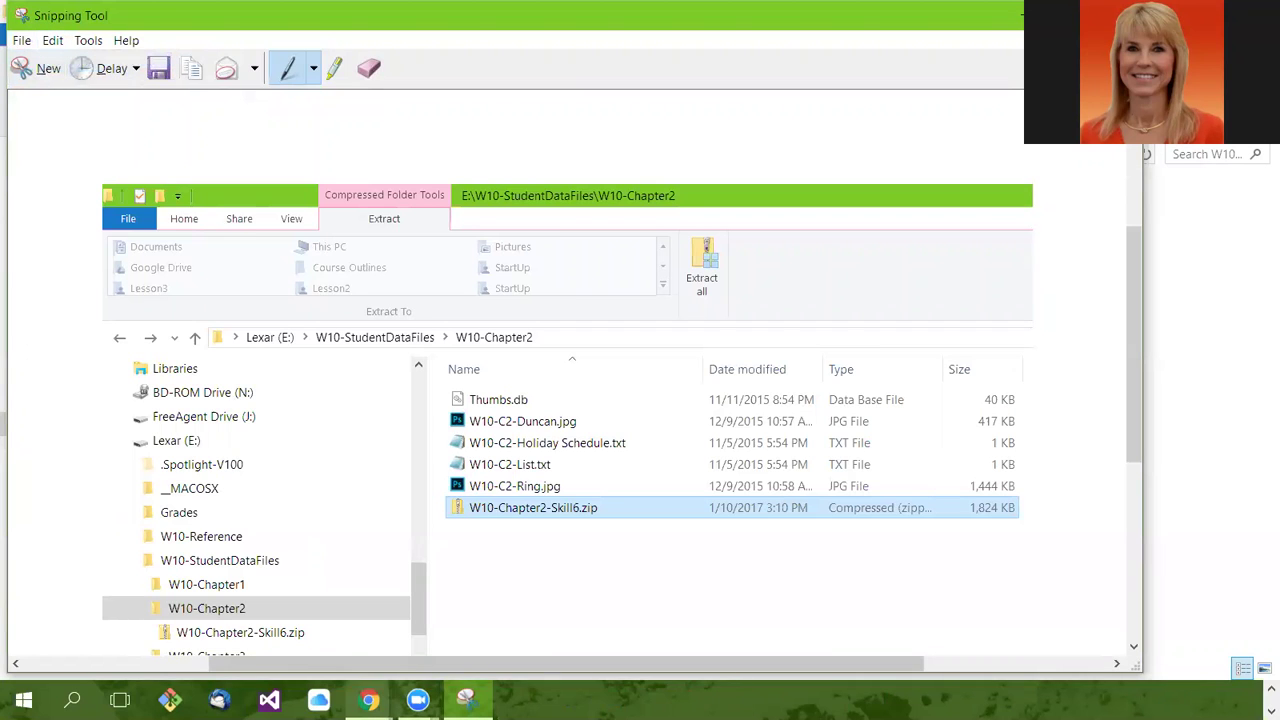
Add the label "Skill 6:" and the copied screenshot to page 2 of Windows Section 2.docx in Word, and save the document
left_click(1271, 690)
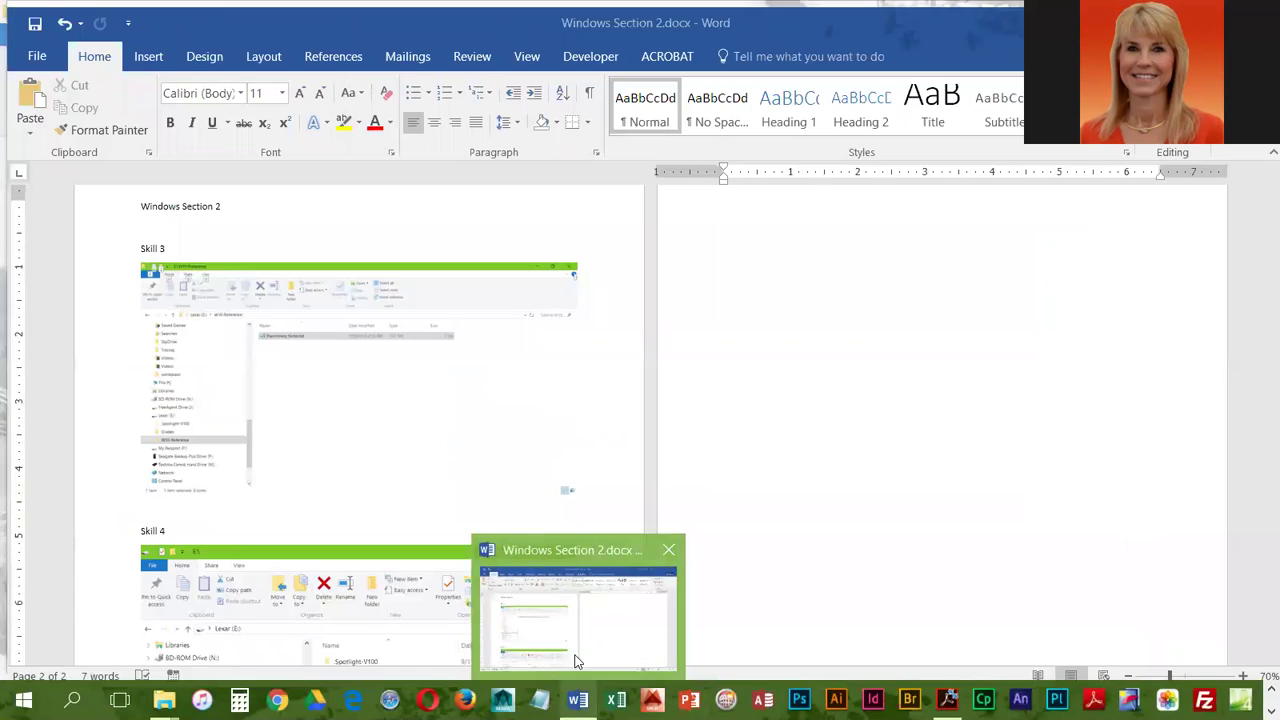
left_click(575, 650)
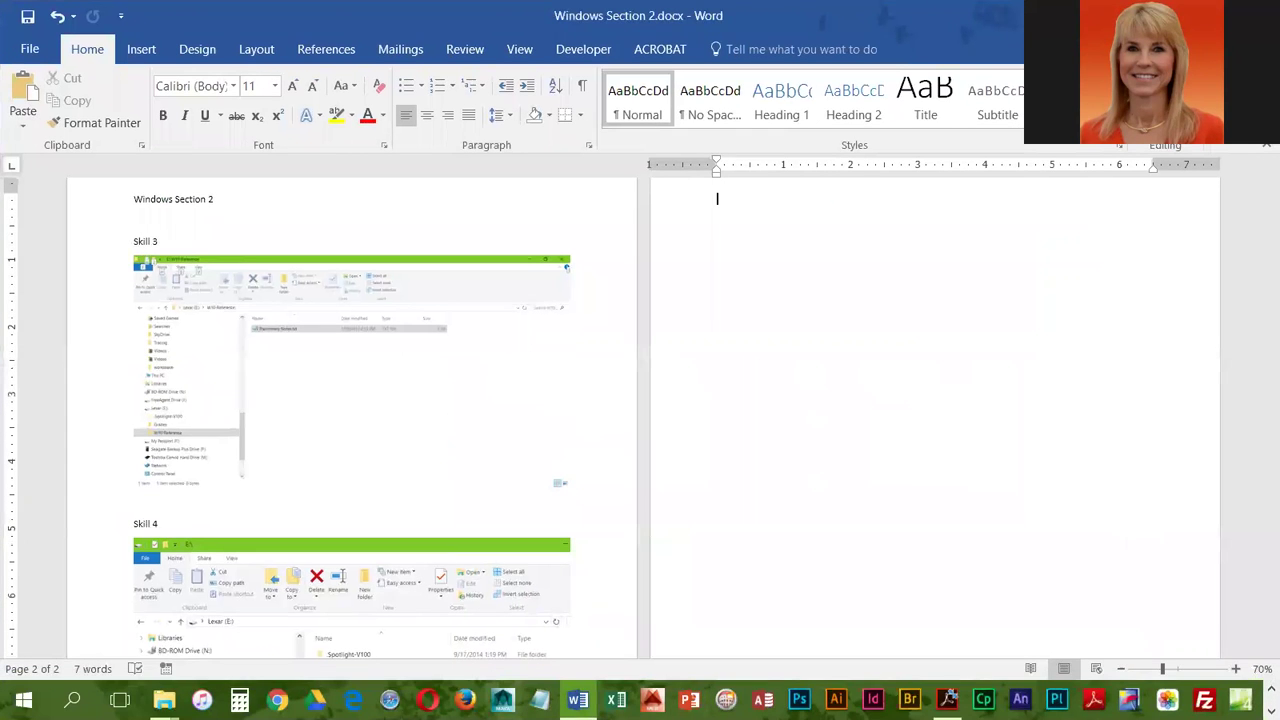
type("Skill 6:")
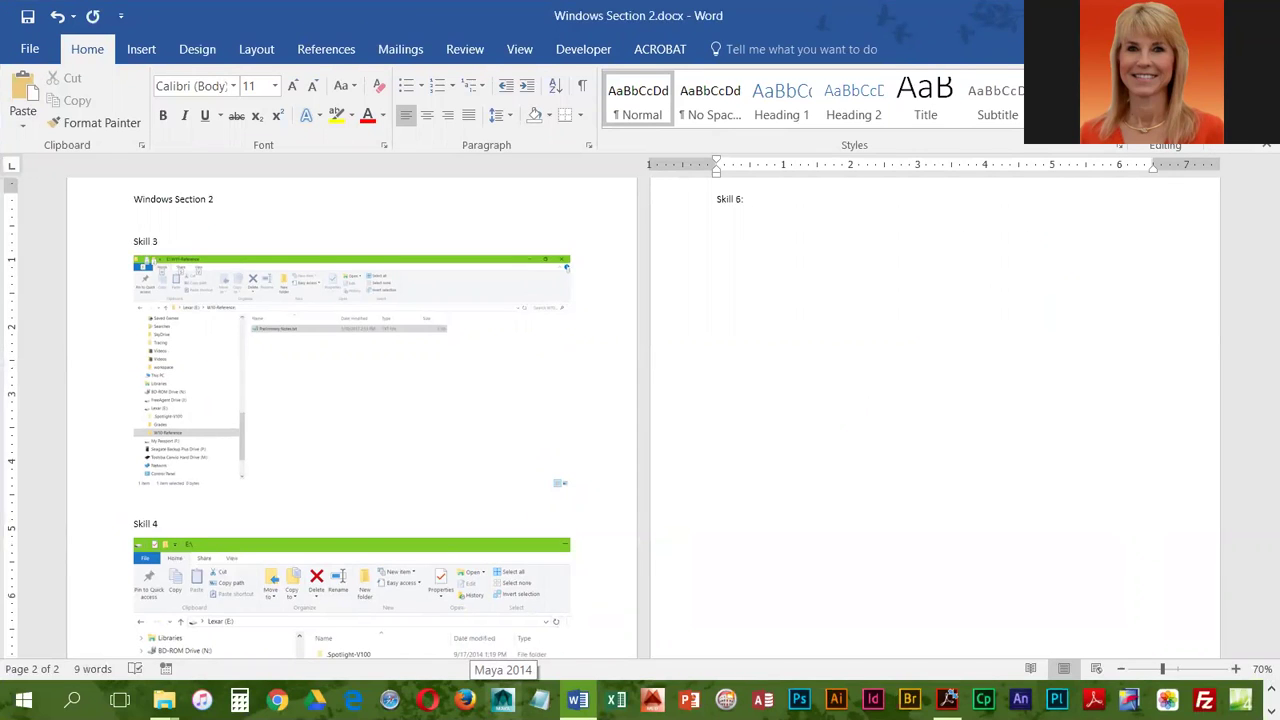
key("ctrl+v")
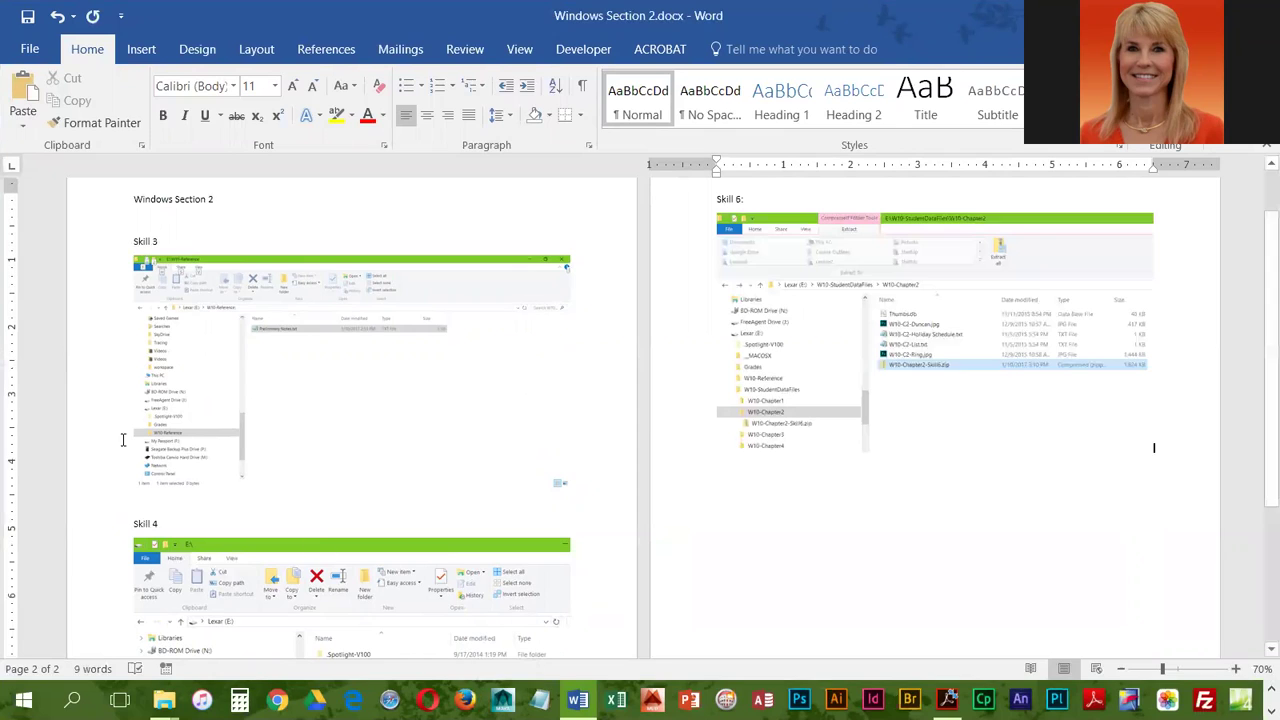
left_click(27, 16)
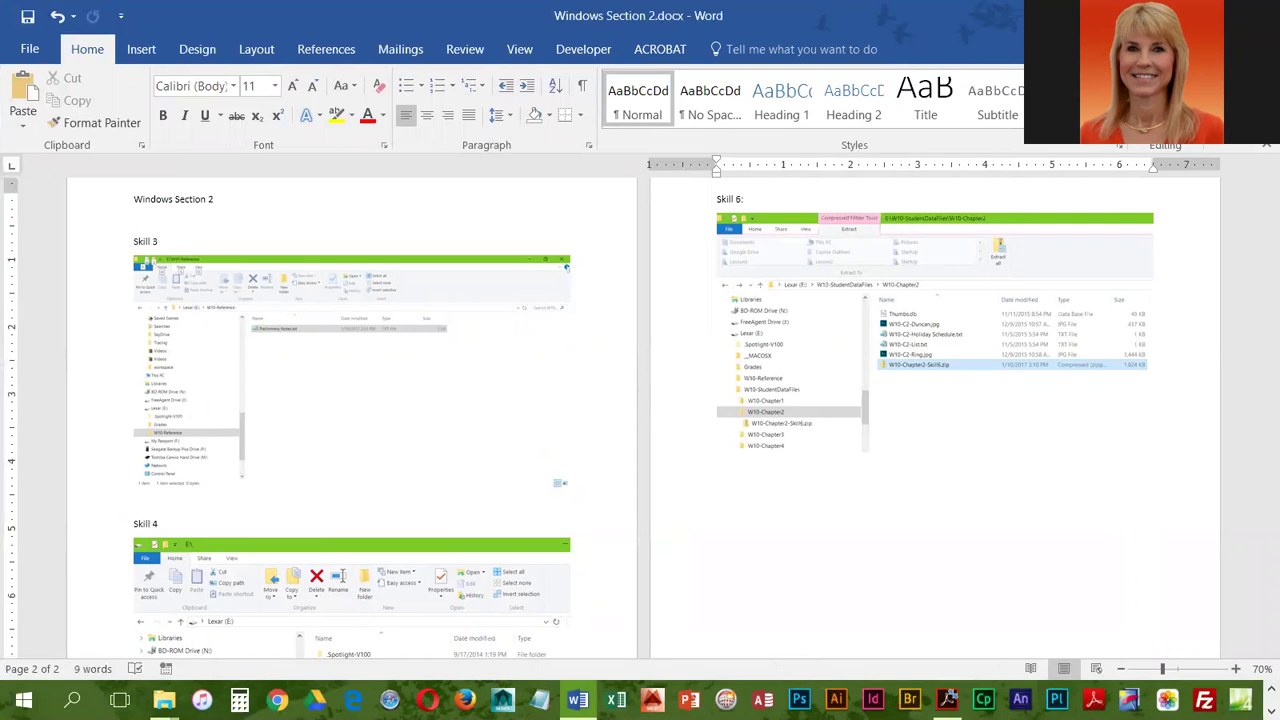